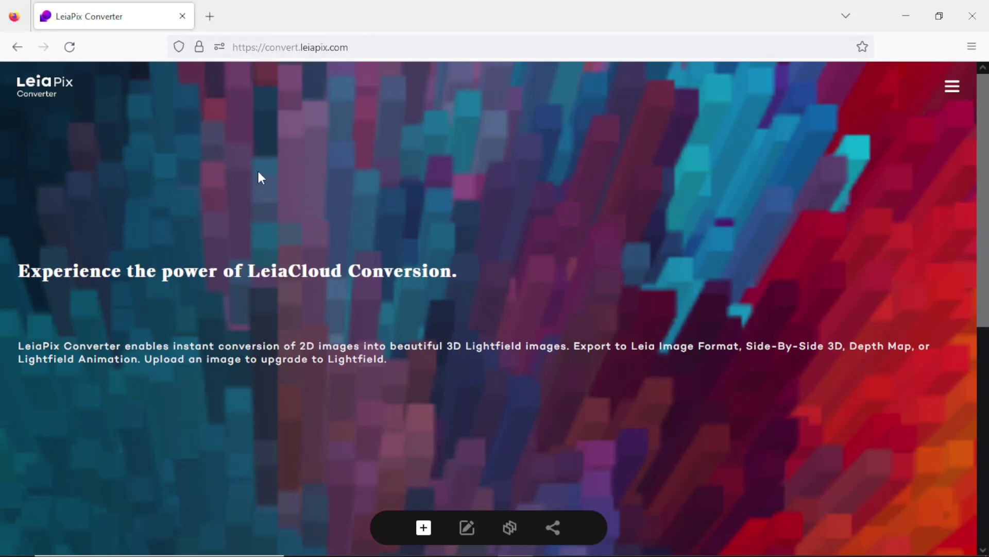
Step: Upload duh_l.jpg from Downloads > New folder 1 into LeiaPix Converter
click(423, 528)
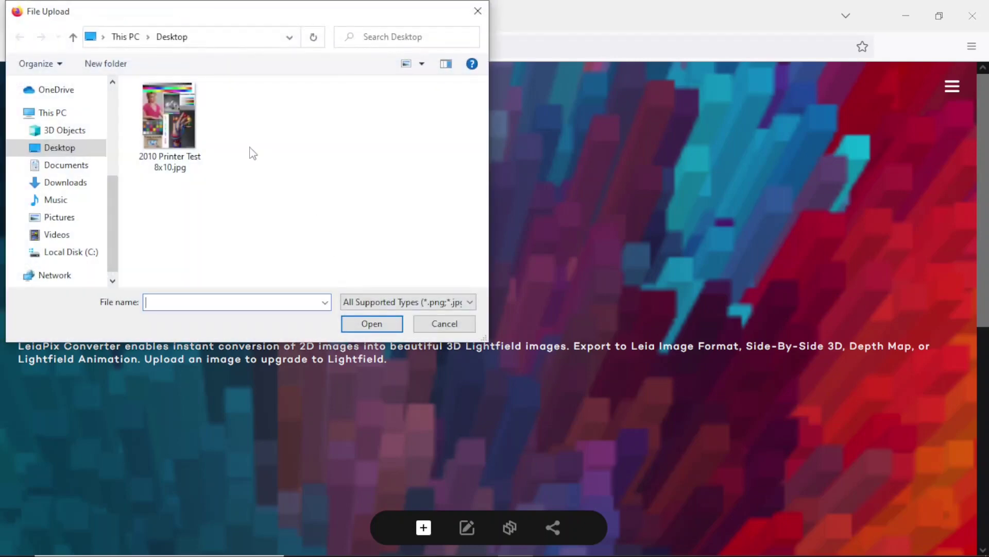
click(65, 182)
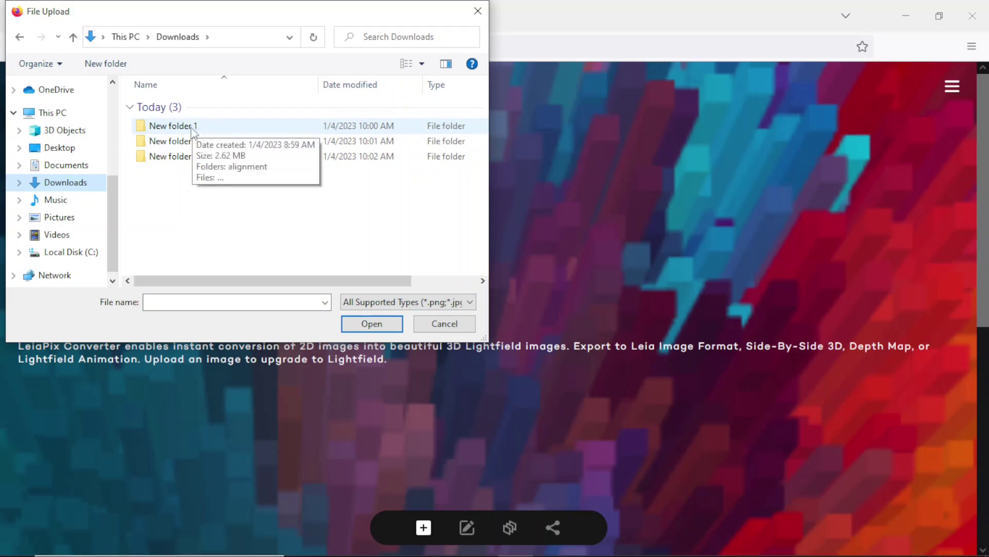
double_click(192, 128)
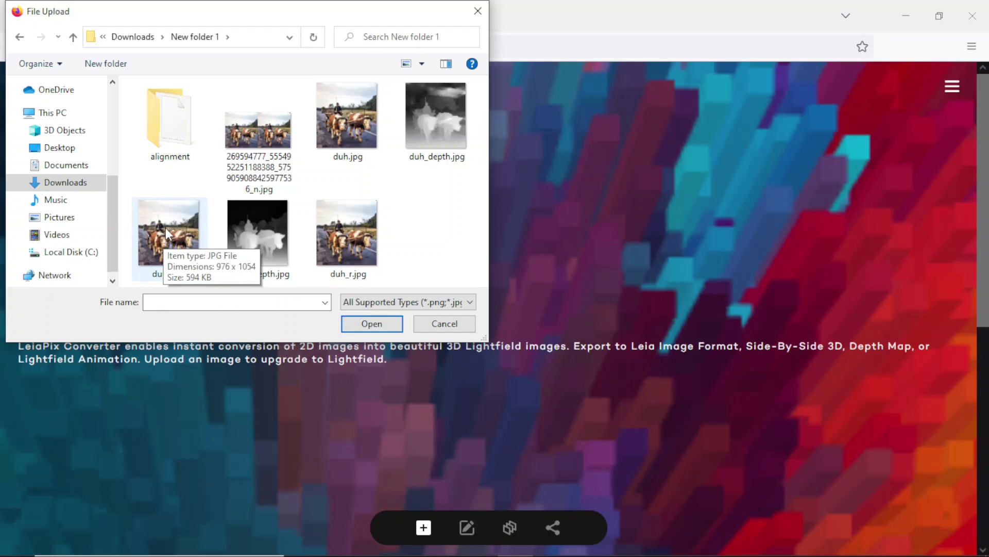
click(166, 228)
click(372, 324)
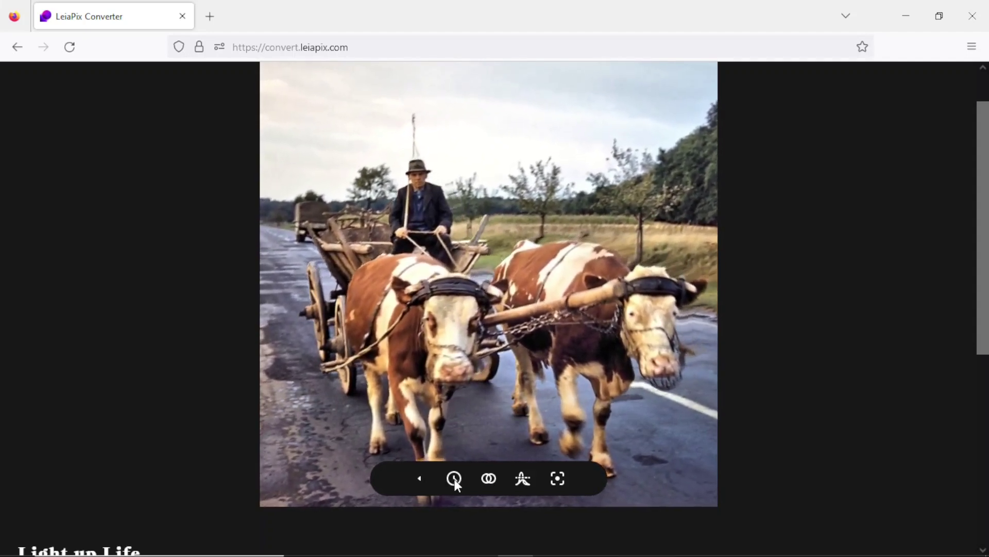
click(454, 479)
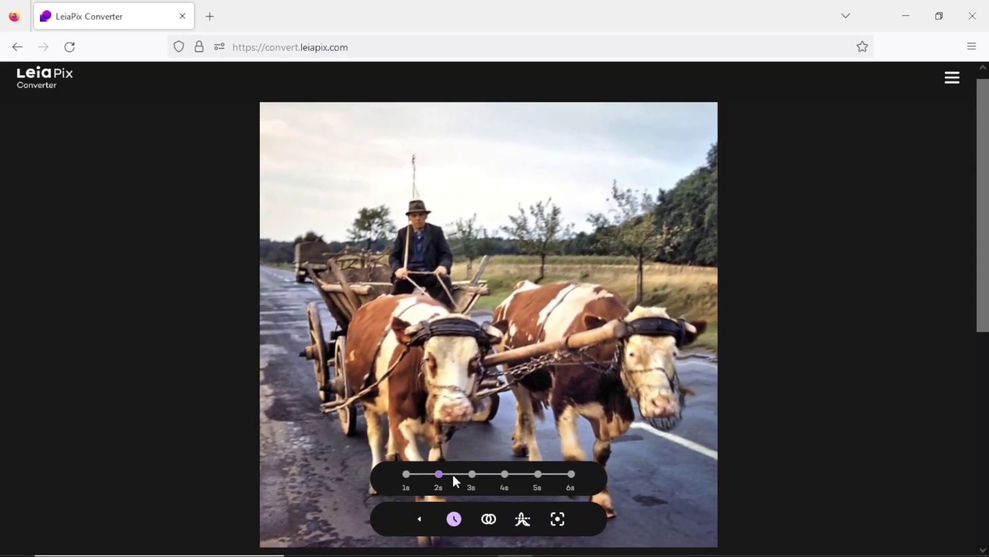
click(489, 519)
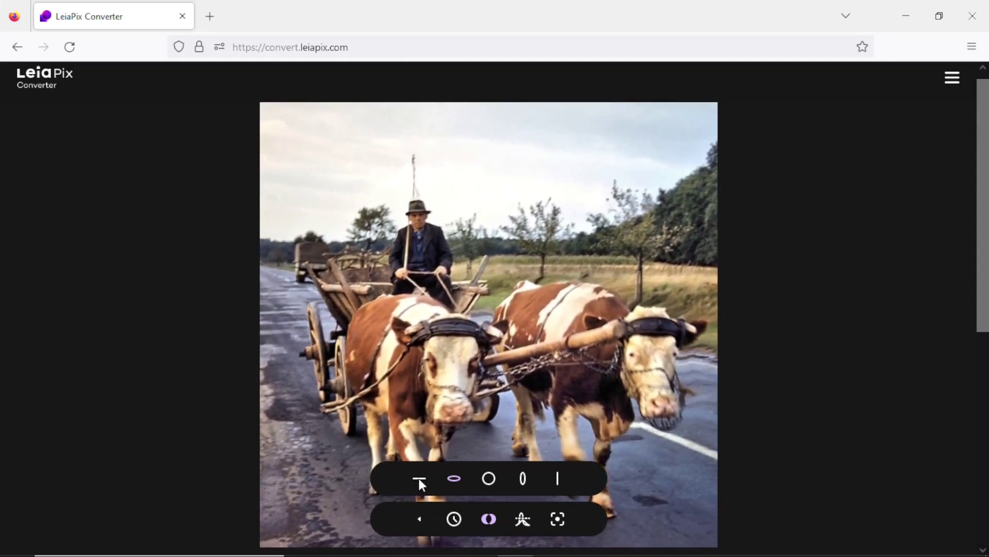
click(522, 519)
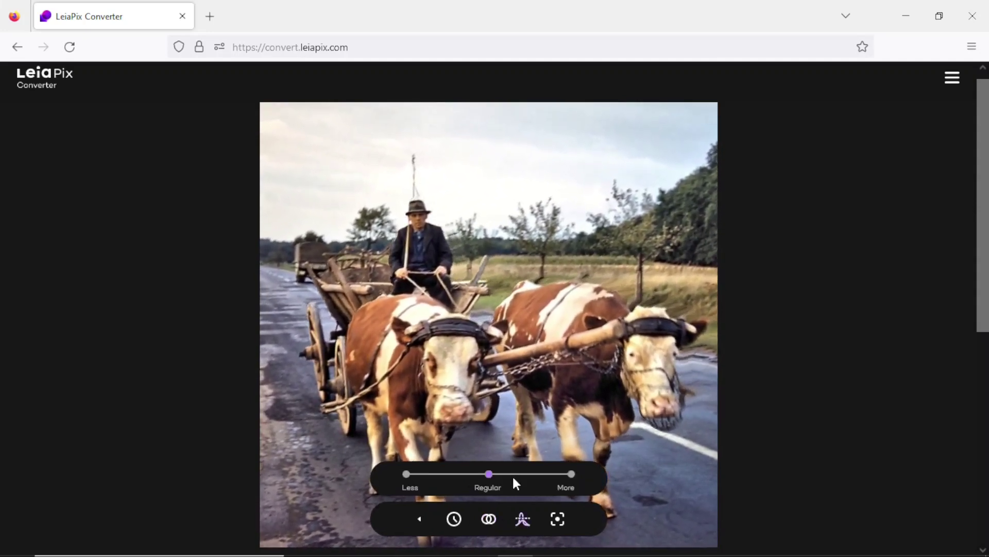
click(557, 521)
click(419, 518)
scroll(420, 516, down, 1)
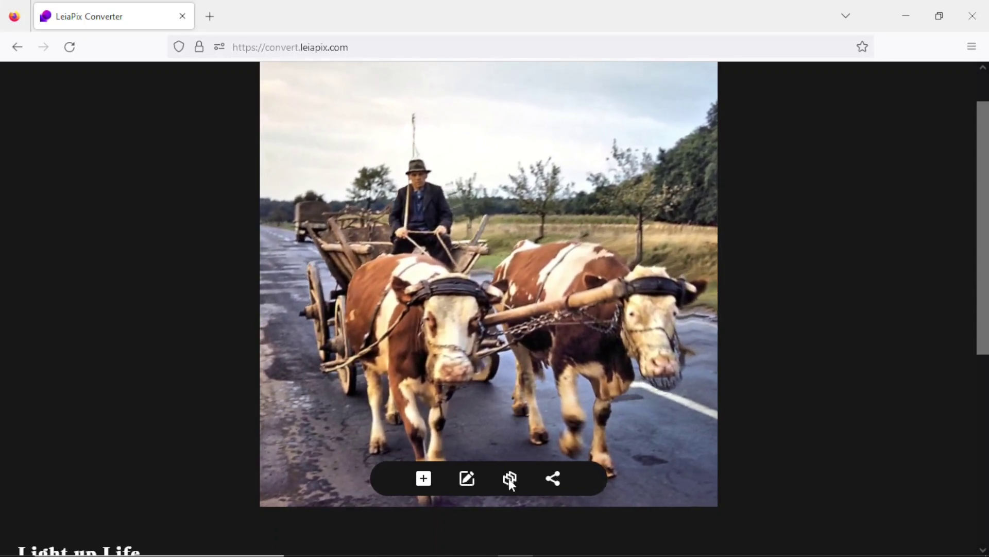
click(509, 478)
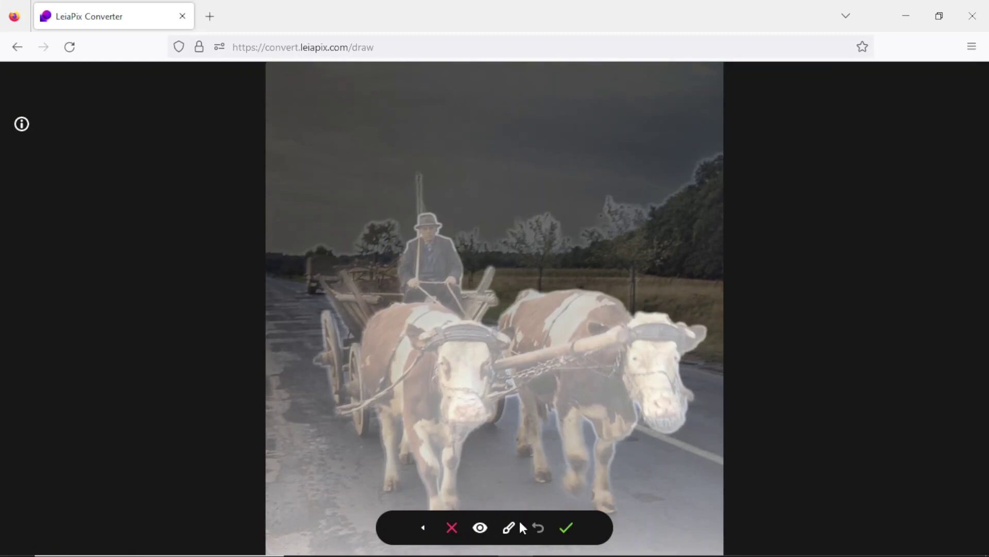
click(451, 527)
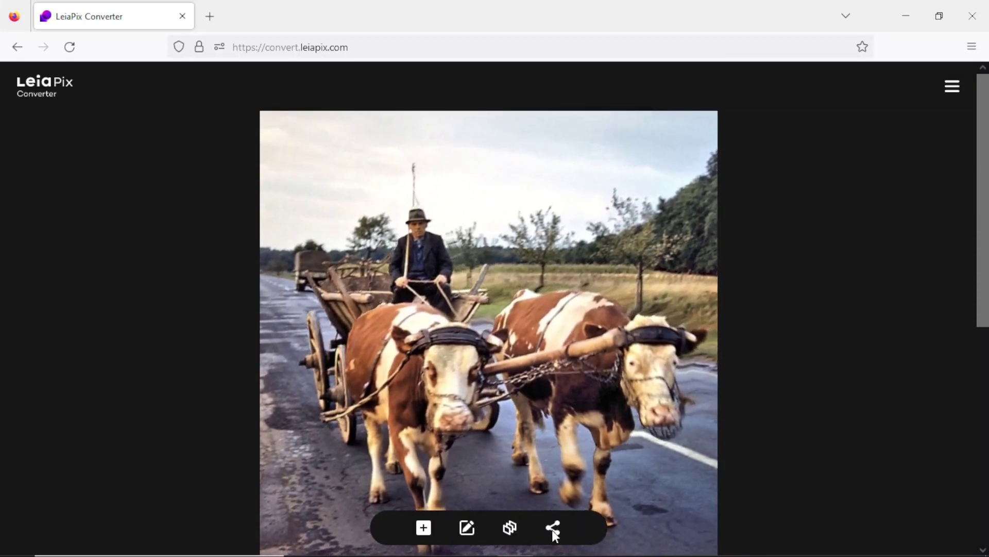
Step: Choose to save the ox-cart depth map to the device at full size
click(552, 529)
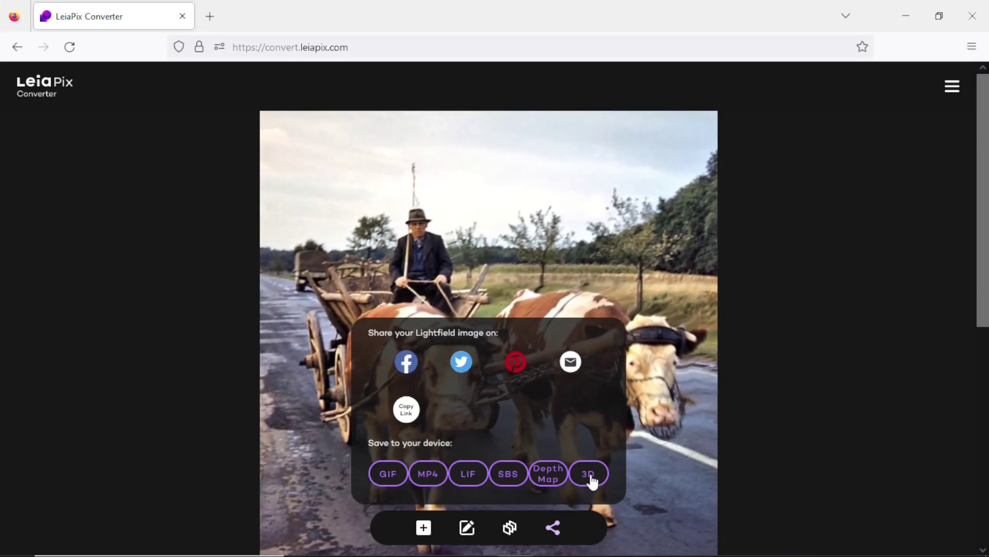
click(548, 474)
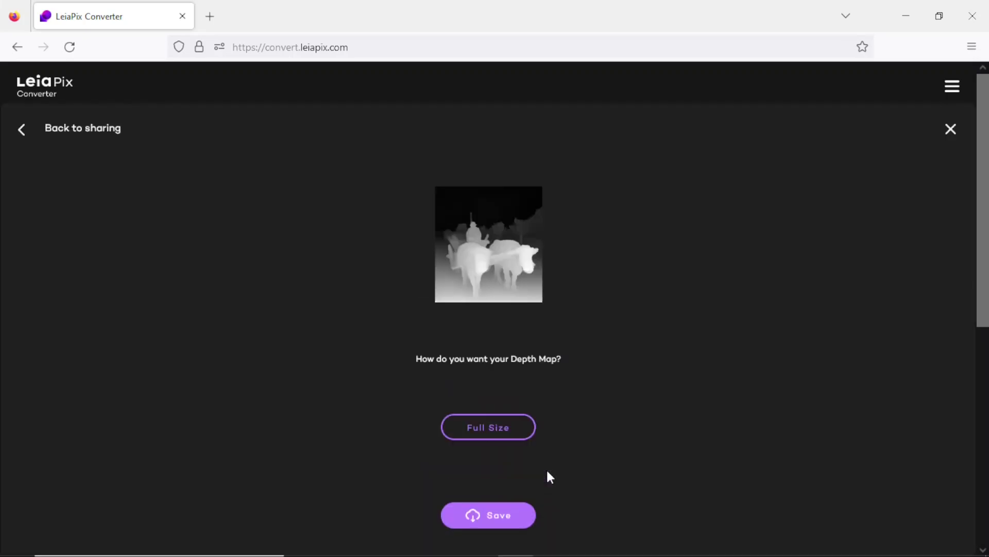
click(495, 436)
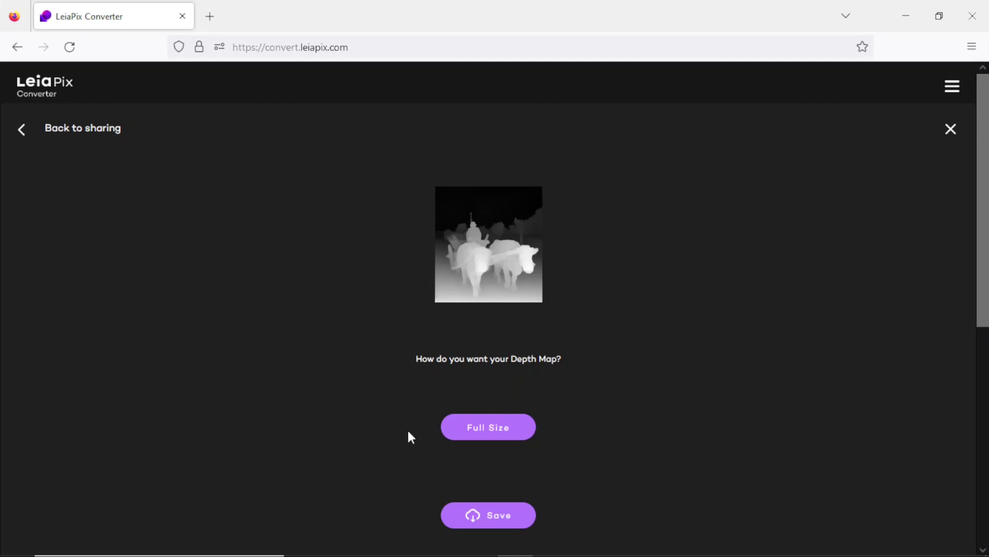
mouse_move(472, 555)
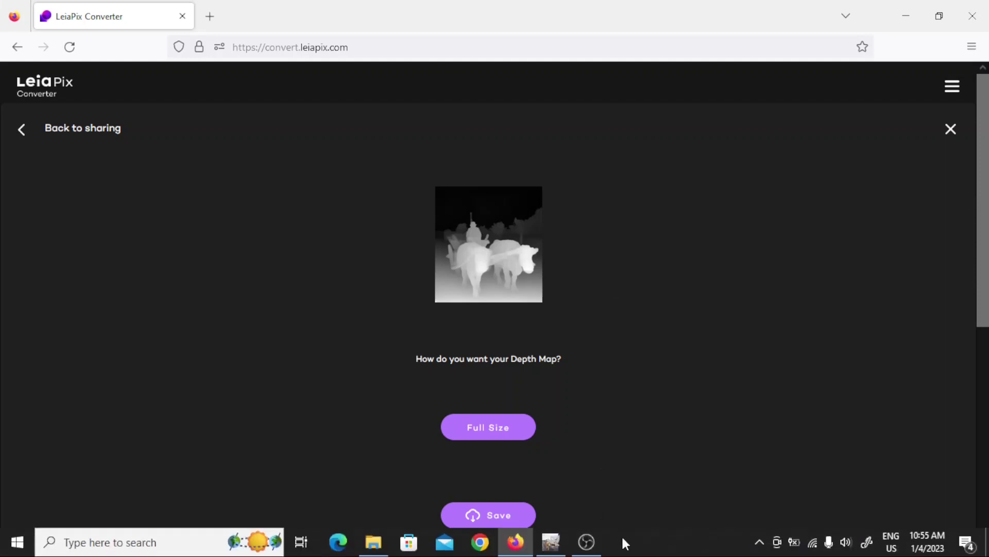
Step: Switch to GIMP and select the duh_depth.jpg layer of the ox-cart image
click(549, 550)
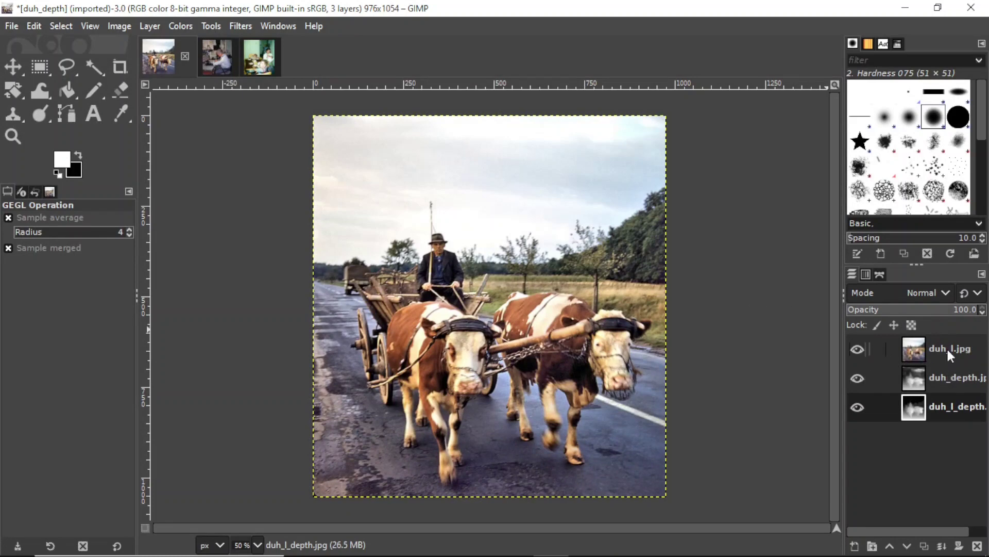
click(942, 381)
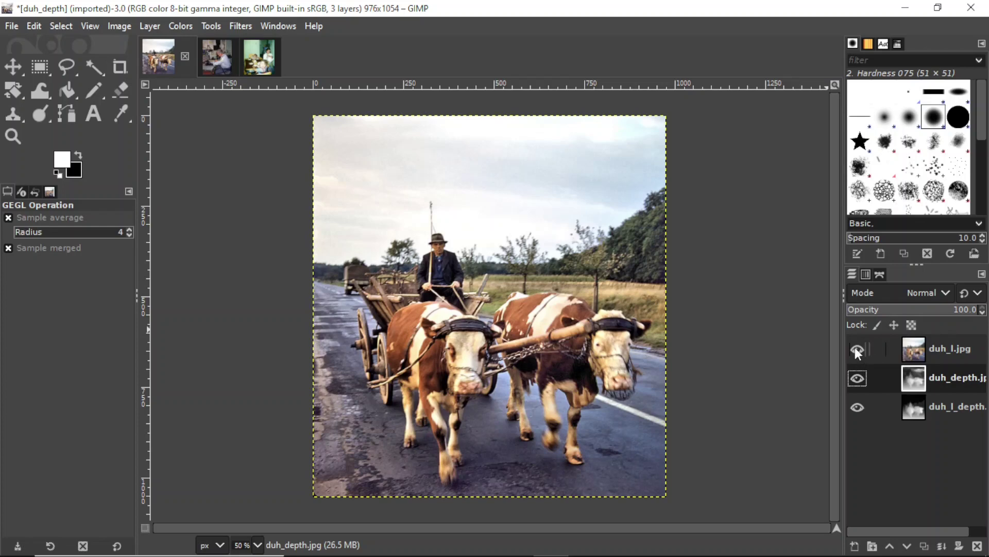
Step: Hide the duh_l.jpg colour photo layer to reveal the duh_depth.jpg depth map
click(857, 350)
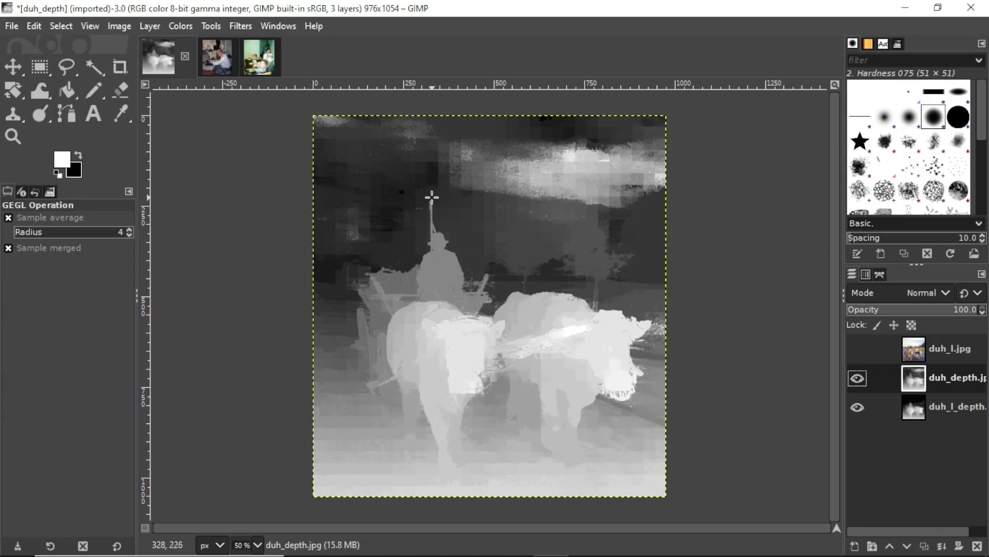
Step: Toggle duh_depth.jpg repeatedly to compare it with duh_l_depth, then re-show duh_l.jpg
click(858, 379)
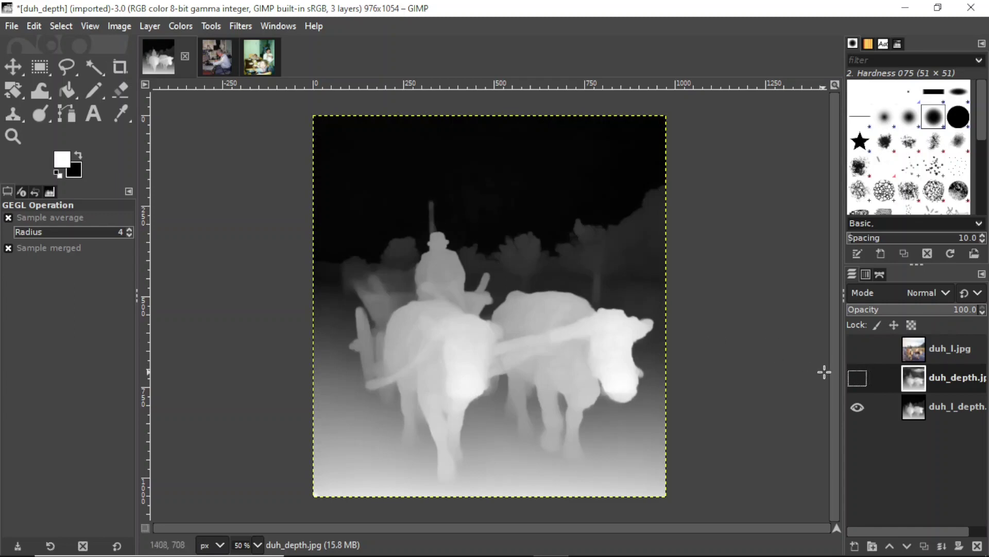
click(858, 377)
click(858, 377)
click(857, 377)
click(858, 377)
click(857, 377)
click(857, 377)
click(858, 377)
click(857, 378)
click(858, 350)
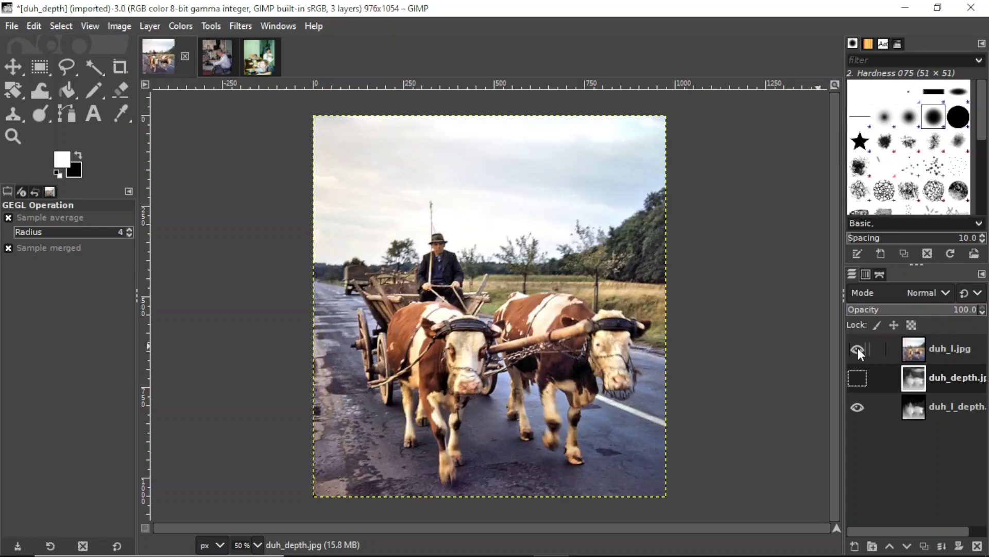
Step: Repeat the blocky-versus-smooth comparison, ending with duh_depth.jpg and duh_l.jpg both visible
click(857, 379)
click(857, 350)
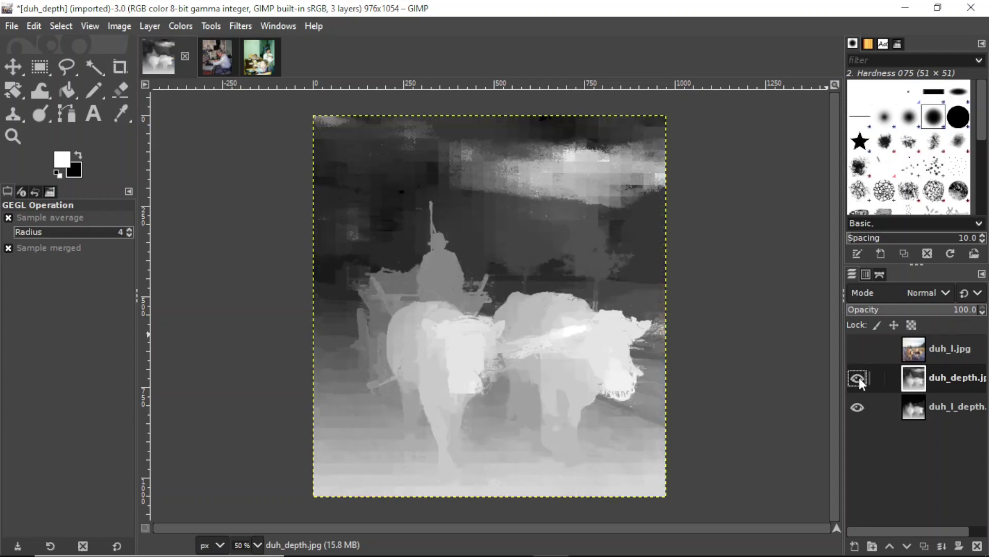
click(858, 378)
click(857, 378)
click(858, 378)
click(858, 378)
click(858, 378)
click(858, 378)
click(857, 379)
click(858, 378)
click(858, 378)
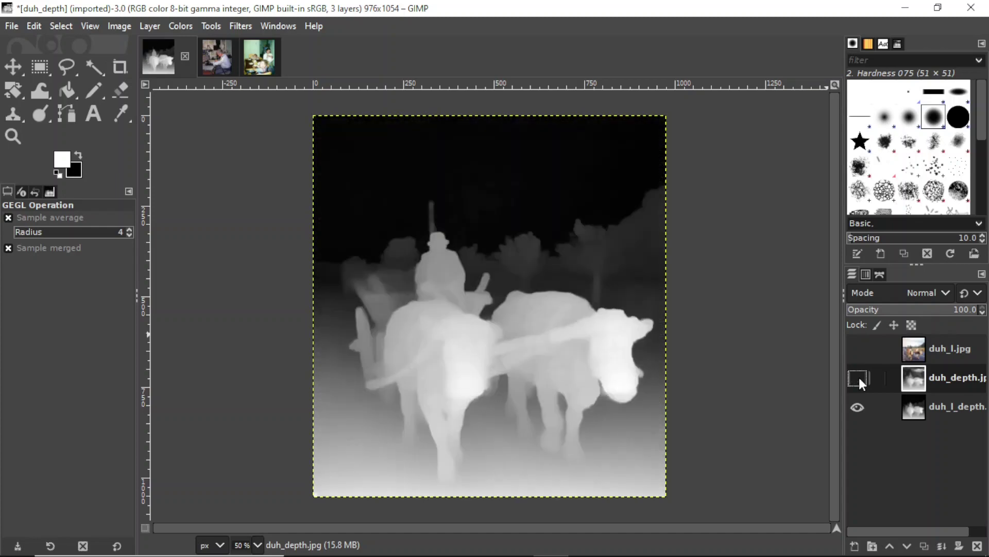
click(857, 378)
click(859, 379)
click(859, 379)
click(859, 379)
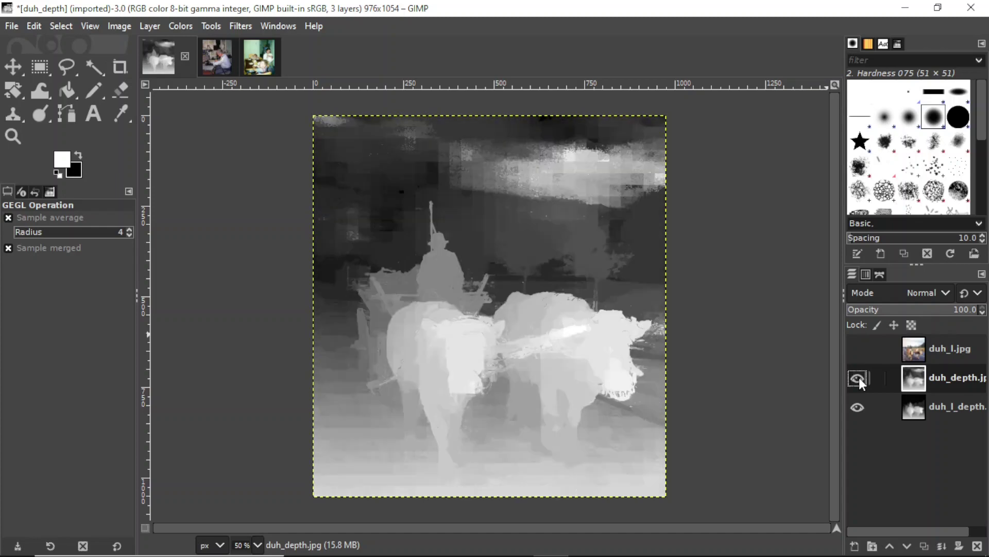
click(858, 349)
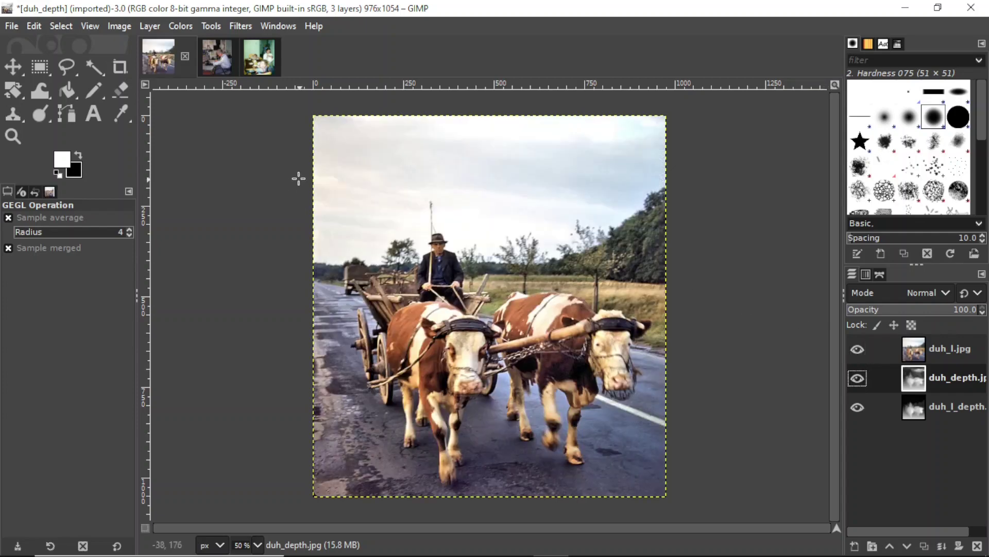
Step: Switch to the man-at-desk image, zoom to 1:2 (50%), and select the duh_l.jpg layer
click(215, 63)
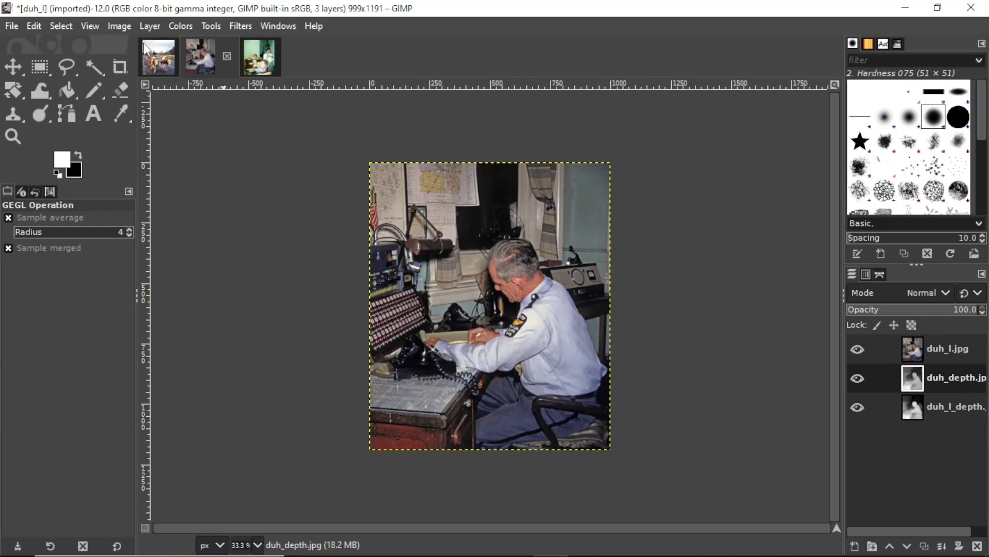
click(89, 27)
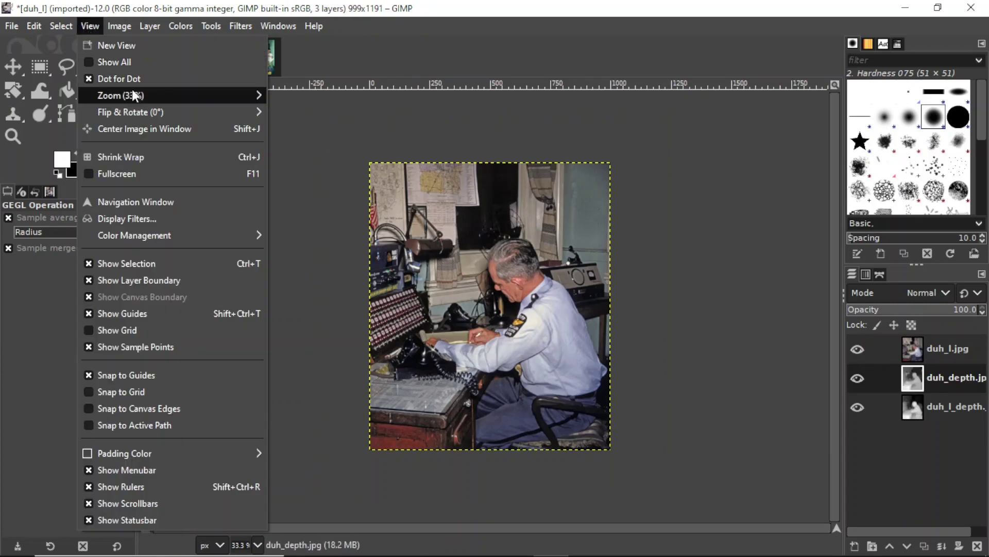
mouse_move(137, 96)
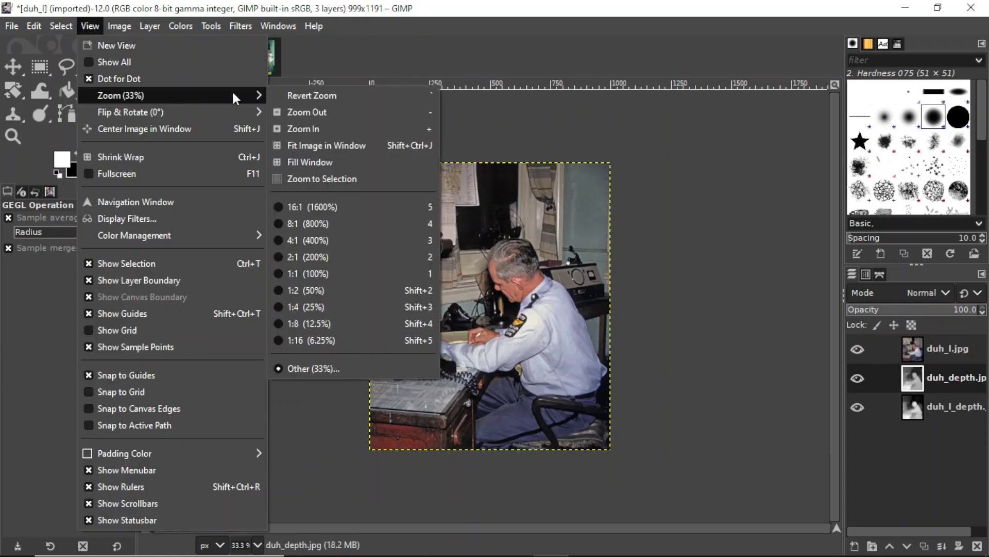
click(312, 290)
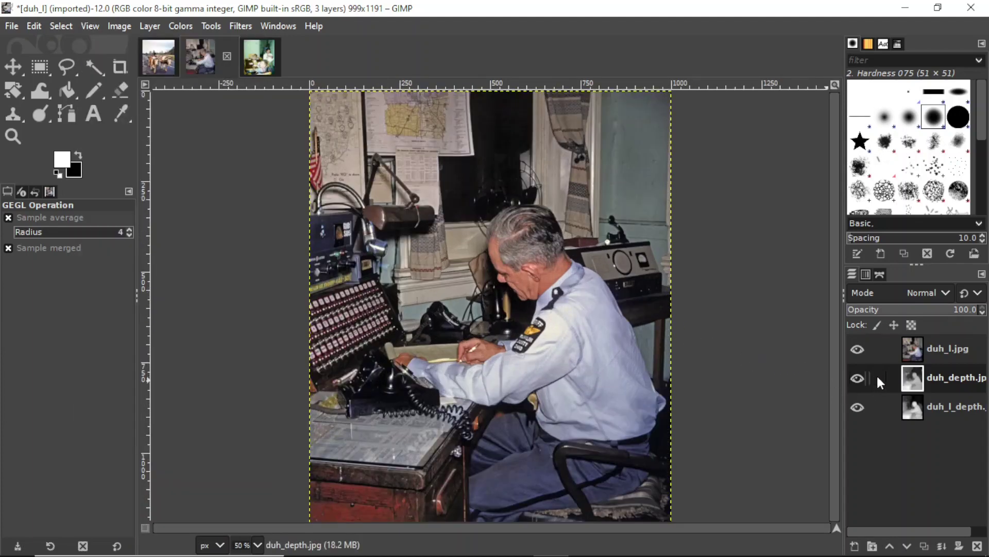
click(939, 358)
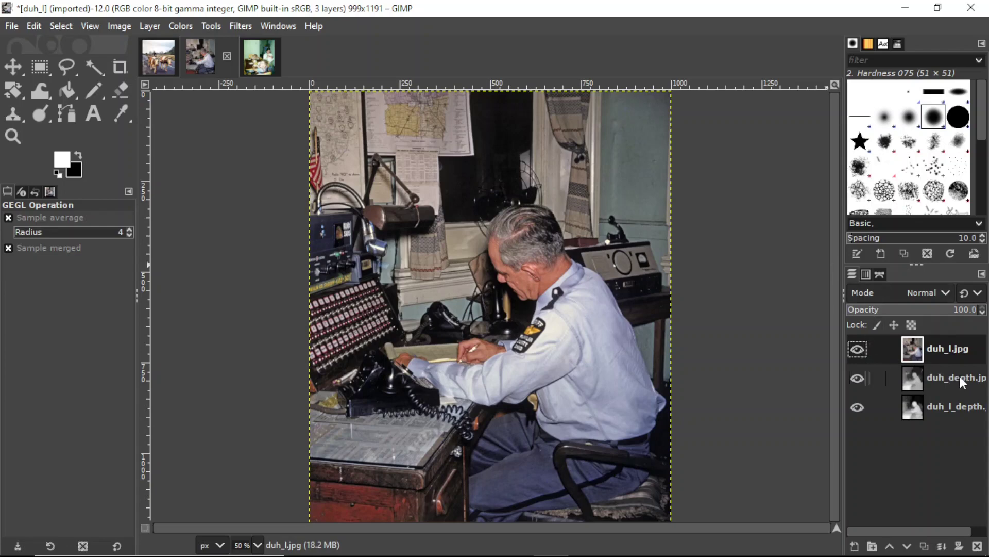
Step: Hide the man-at-desk colour photo layer, briefly show it, then hide it again
click(856, 350)
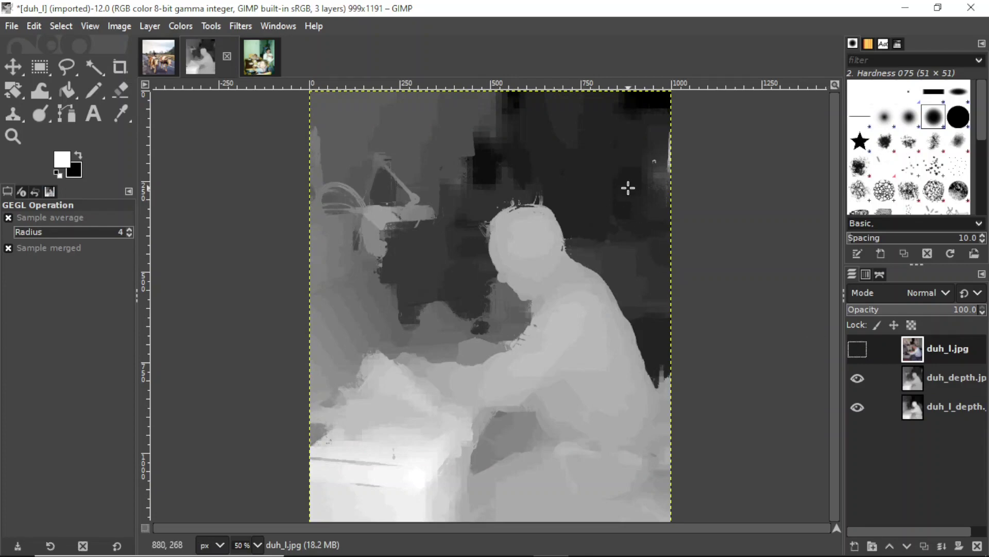
click(858, 350)
click(857, 350)
Step: Toggle duh_depth.jpg repeatedly to compare the blocky and smooth man-at-desk depth maps
click(857, 380)
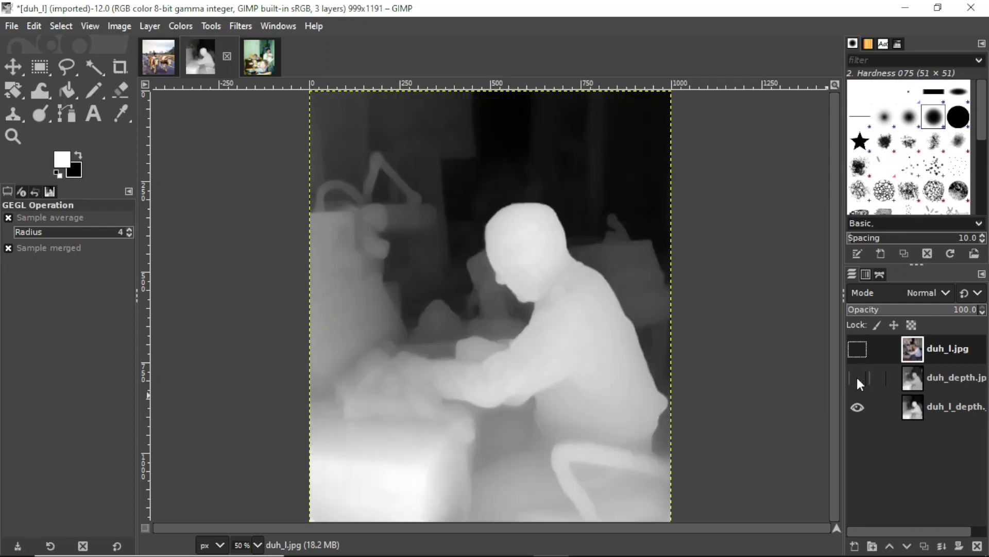
click(858, 379)
click(857, 379)
click(857, 379)
click(858, 380)
click(857, 379)
click(858, 378)
click(857, 378)
click(857, 377)
click(857, 377)
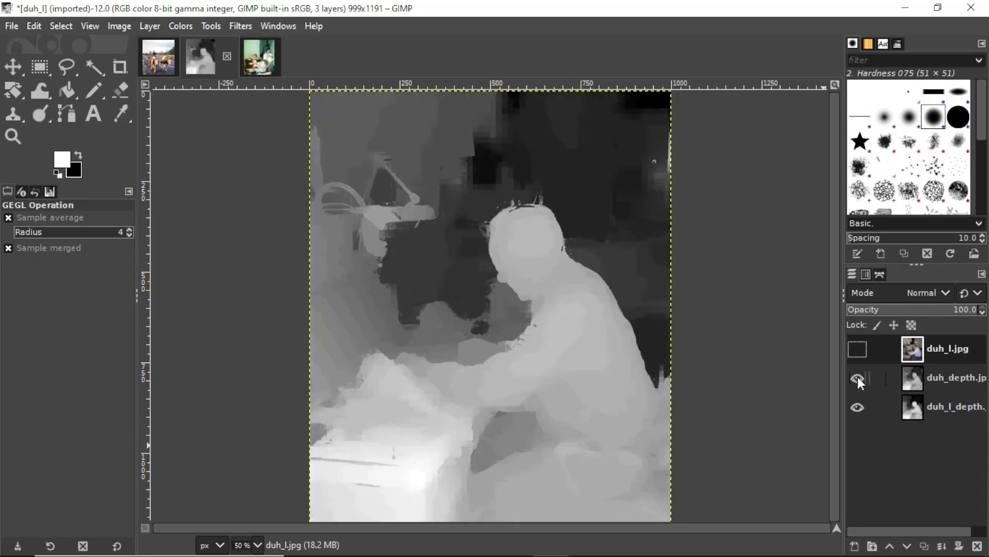
click(858, 379)
click(858, 379)
click(858, 379)
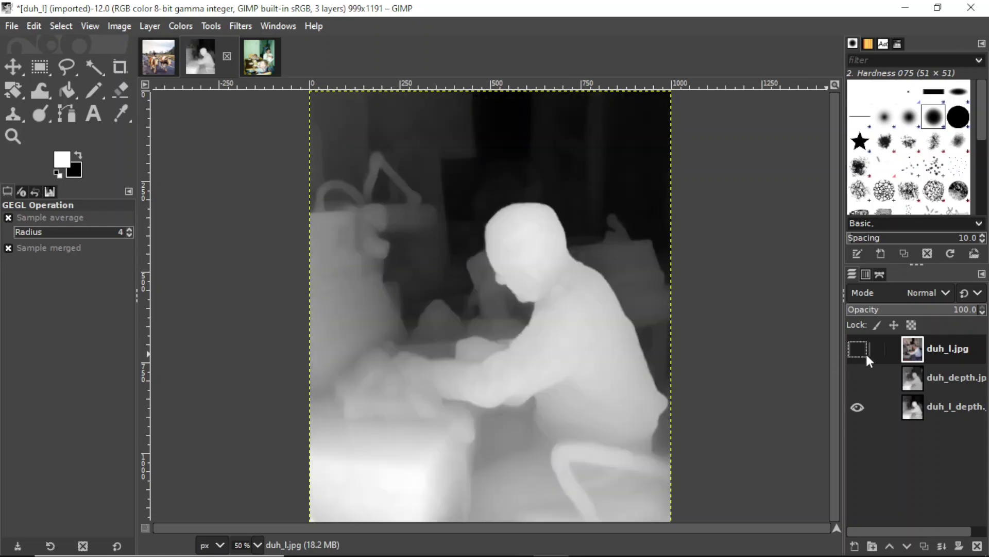
Step: Keep flipping between the two depth maps, then make duh_depth.jpg and duh_l.jpg visible again
click(857, 377)
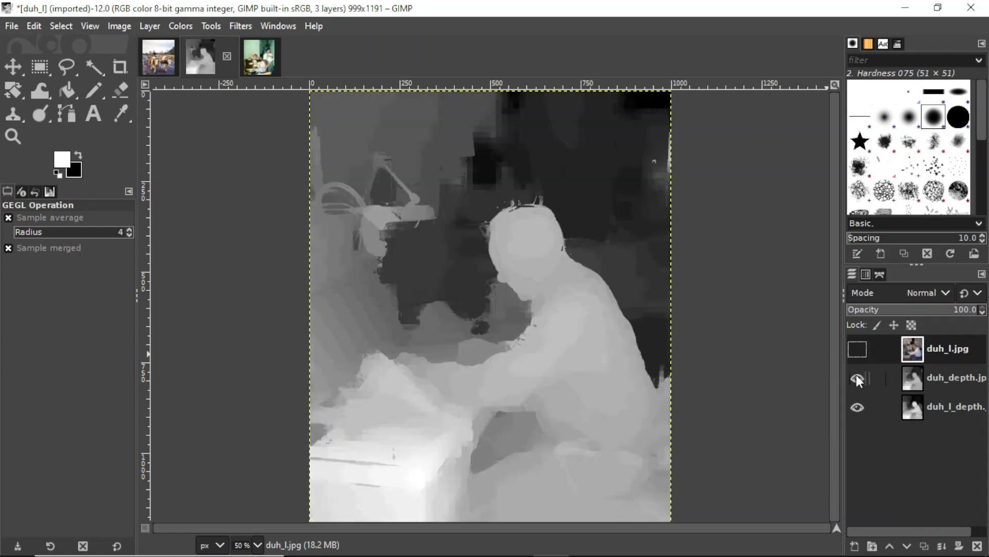
click(857, 378)
click(857, 377)
click(857, 378)
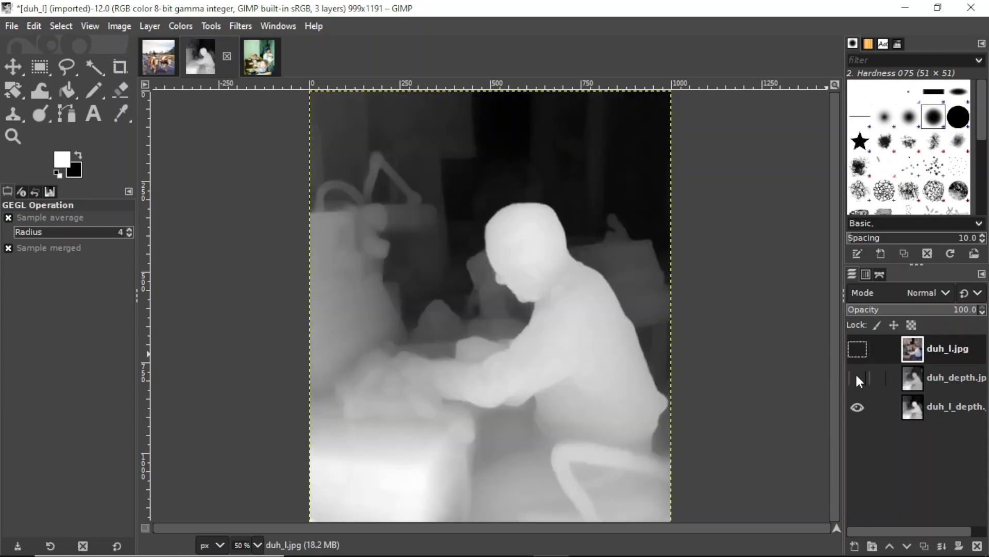
click(857, 378)
click(856, 377)
click(857, 378)
click(857, 378)
click(857, 379)
click(857, 379)
click(858, 380)
click(857, 381)
click(857, 381)
click(857, 349)
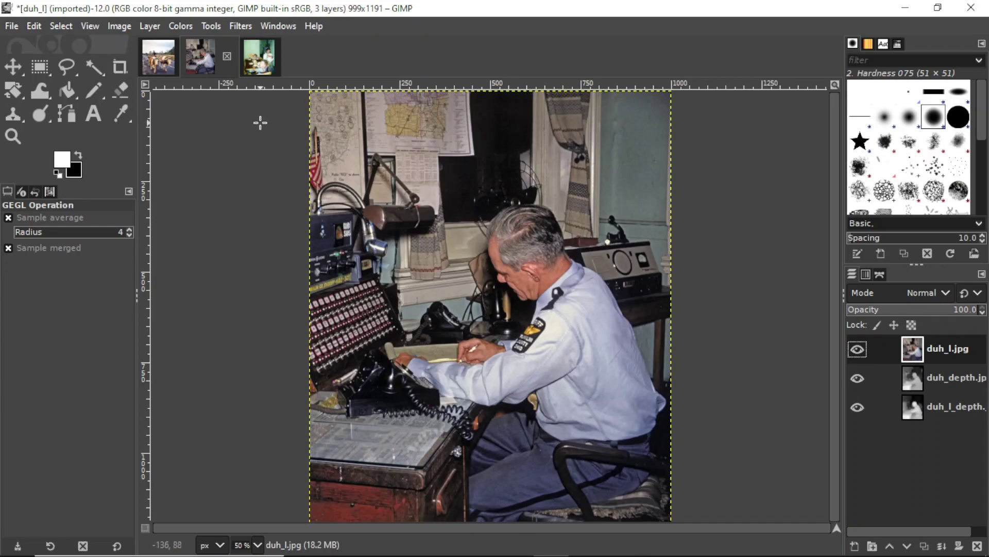
Step: Switch to the family-at-table image and toggle its duh_l.jpg layer off, on, then off
click(259, 58)
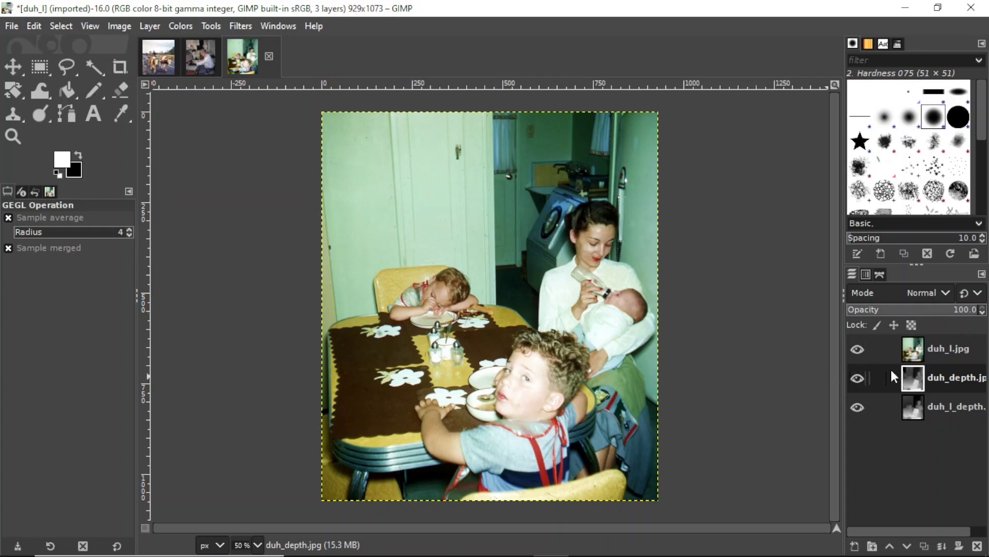
click(857, 349)
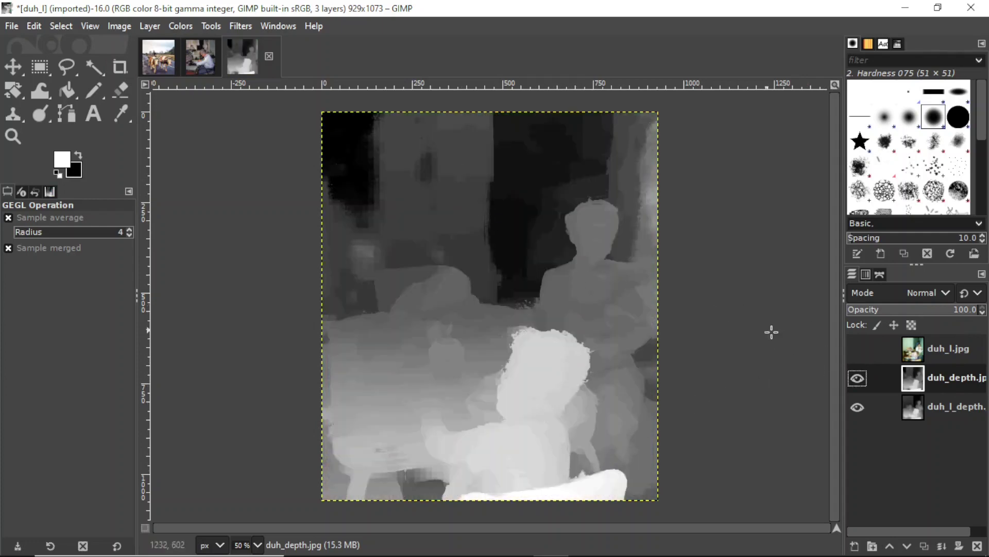
click(857, 349)
click(857, 349)
Step: Flip duh_depth.jpg on and off to compare depth maps, then show duh_depth.jpg and duh_l.jpg again
click(856, 379)
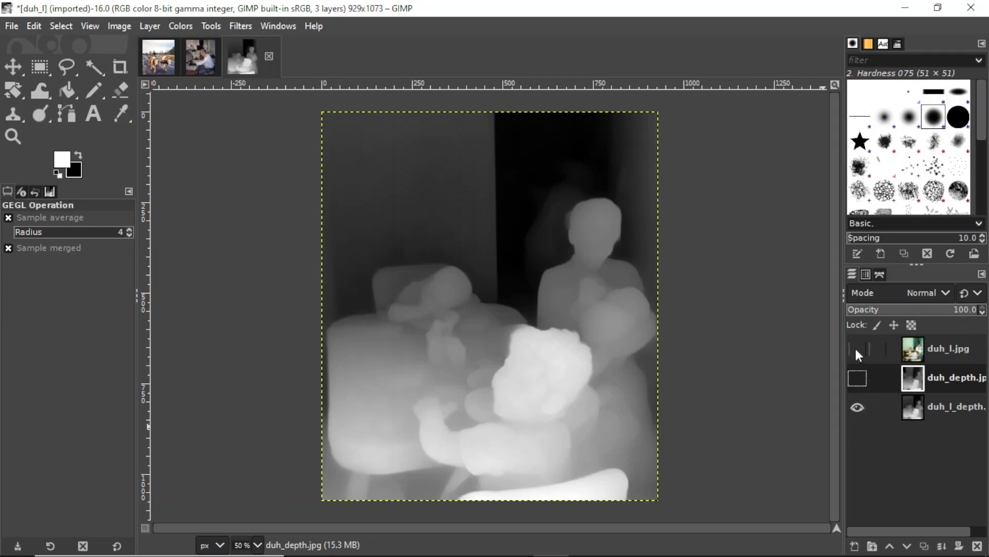
click(858, 379)
click(858, 379)
click(857, 379)
click(858, 379)
click(857, 379)
click(857, 379)
click(858, 379)
click(858, 350)
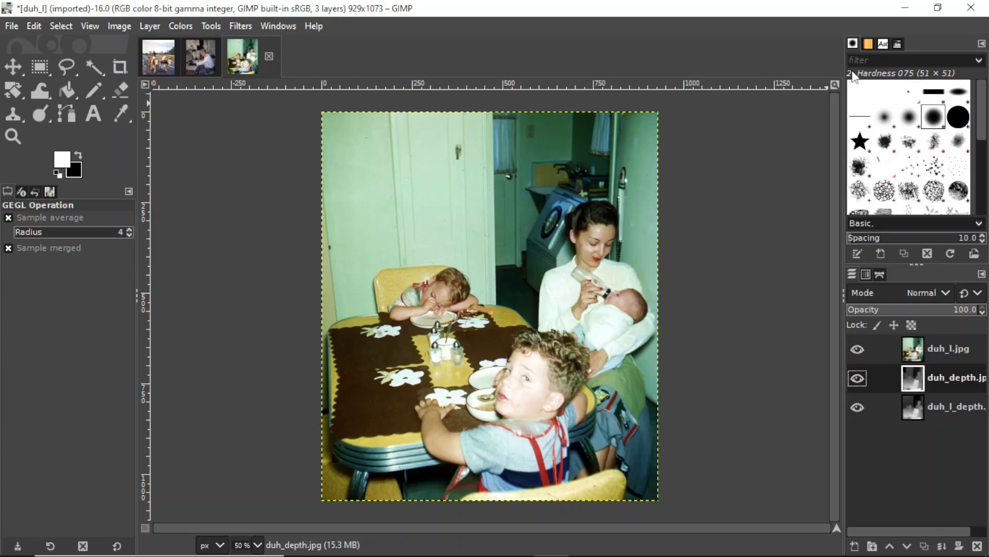
Step: Minimize GIMP to bring the convert.leiapix.com page in Firefox back to the front
click(906, 12)
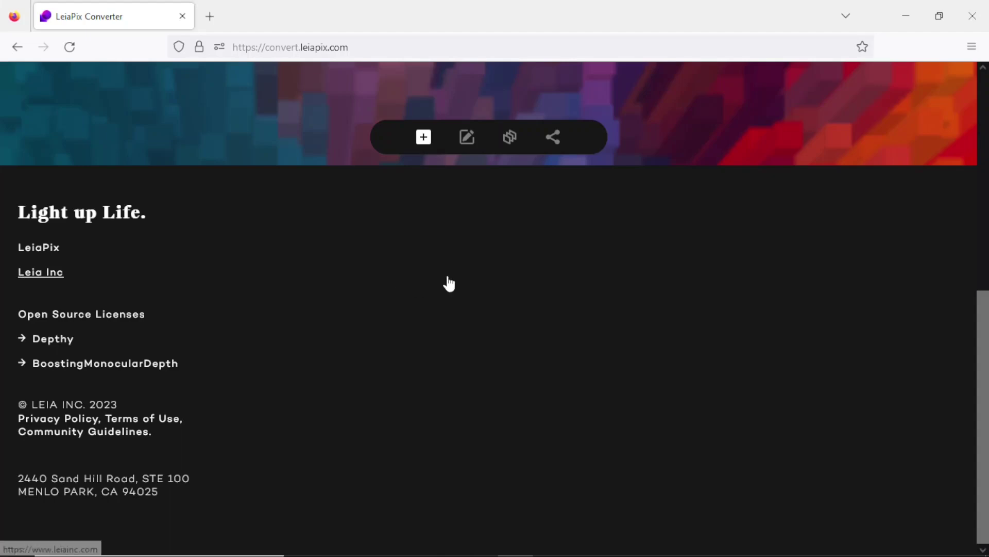
scroll(560, 292, up, 3)
scroll(563, 295, up, 4)
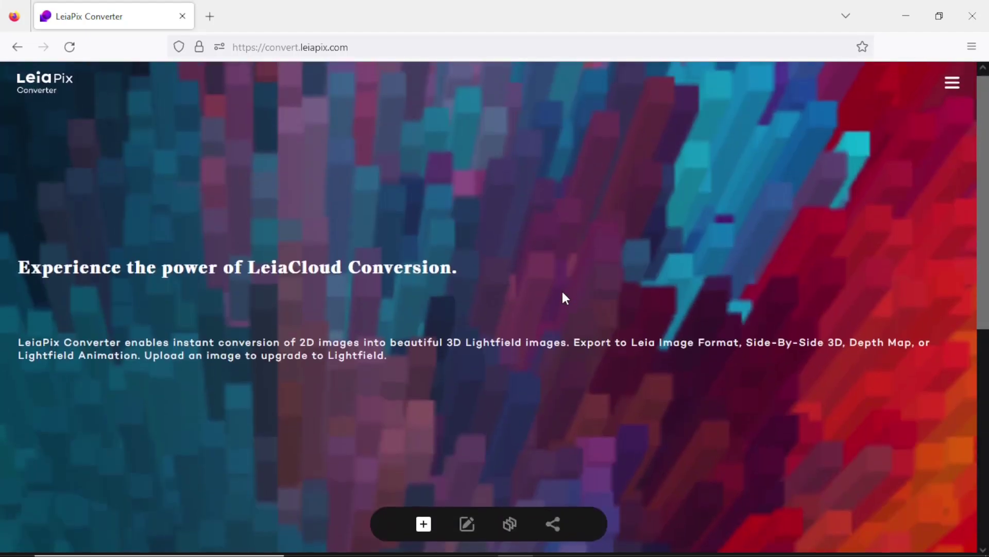